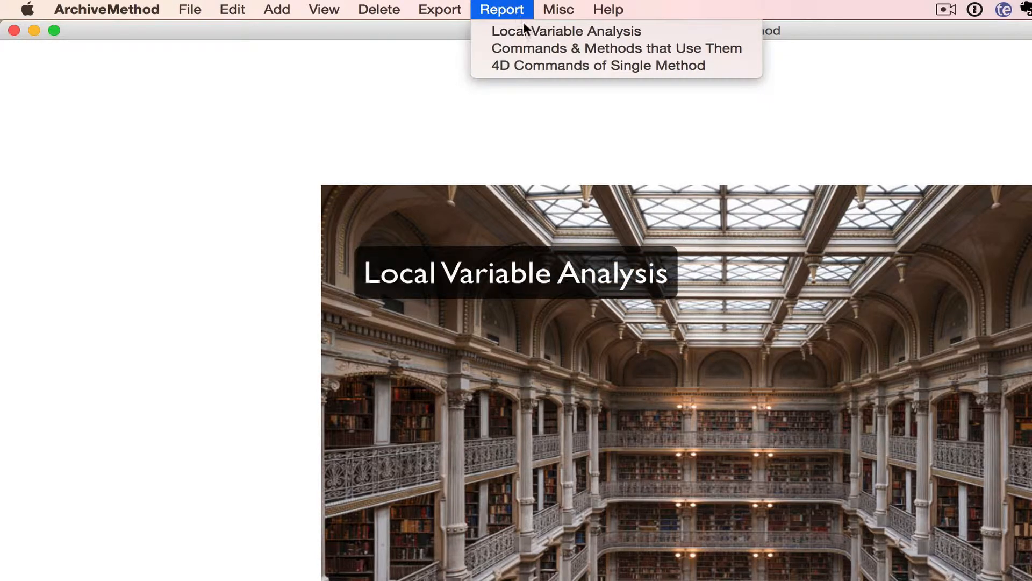
Step: Open the Local Variable Analysis report and restrict the method list to the FoxIslCem database
{"action": "left_click", "coordinate": [524, 23]}
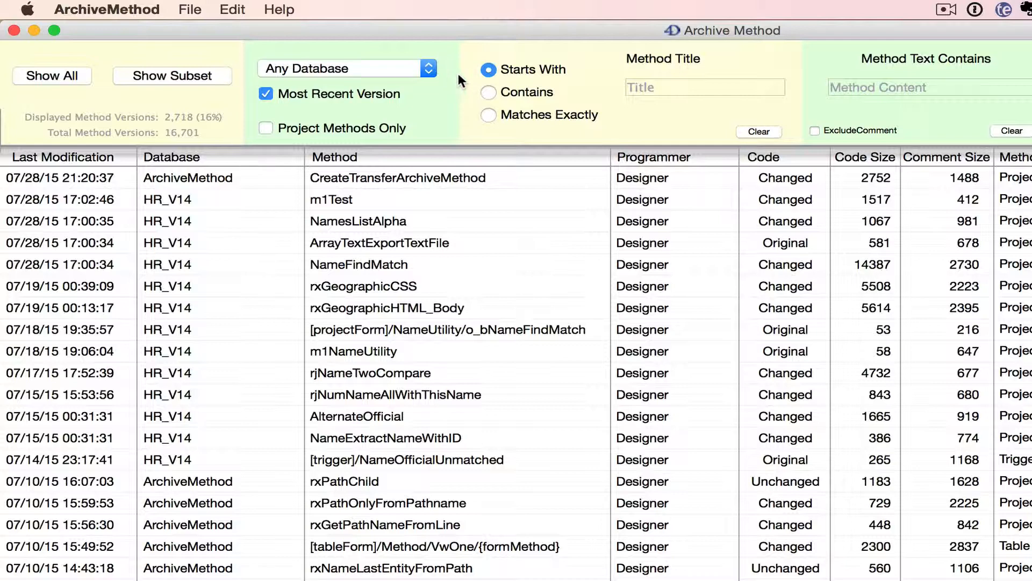
{"action": "left_click", "coordinate": [418, 69]}
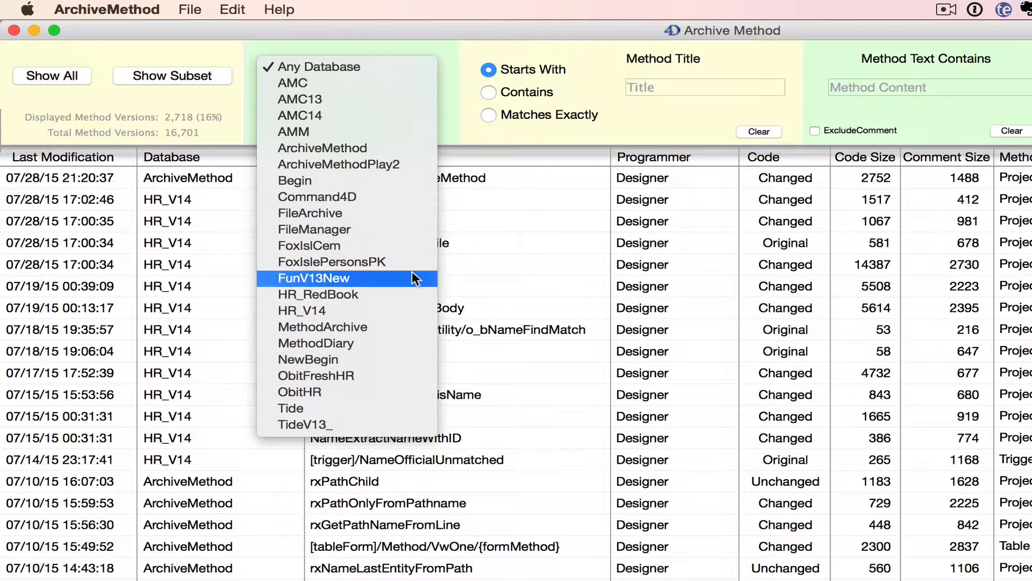
{"action": "left_click", "coordinate": [417, 245]}
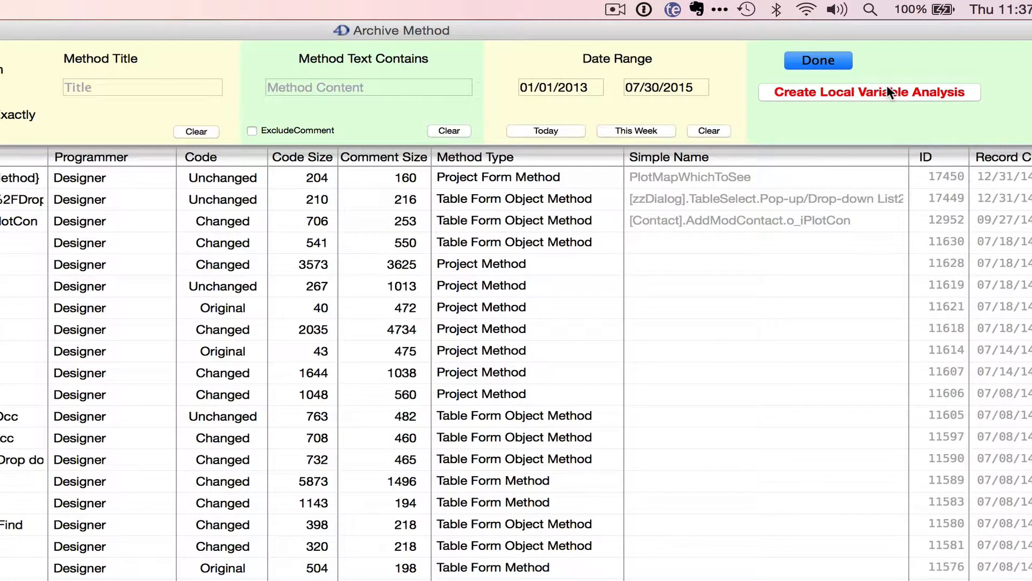
Step: Create the local variable analysis text file for the listed FoxIslCem methods
{"action": "left_click", "coordinate": [887, 89]}
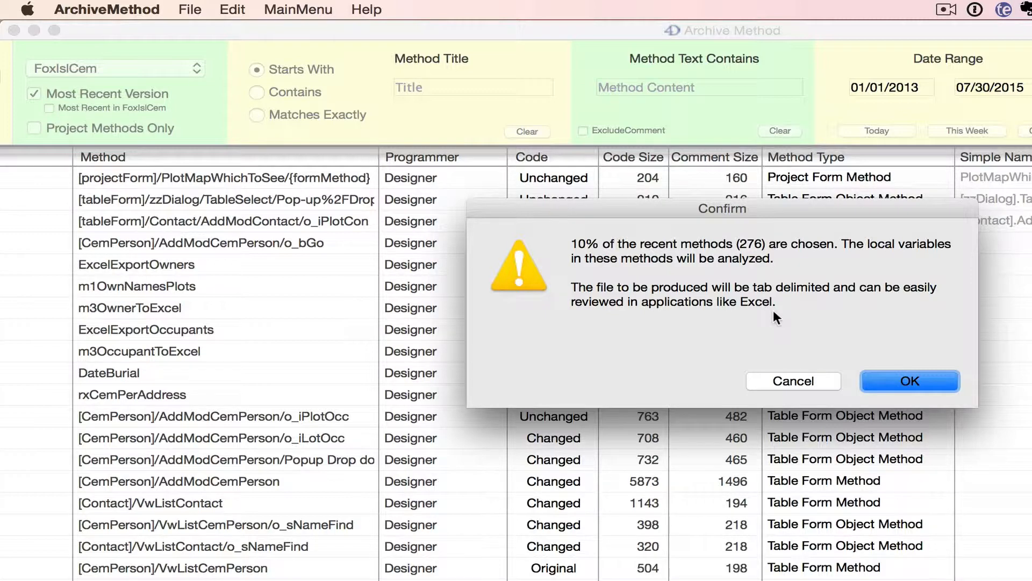
{"action": "left_click", "coordinate": [910, 381]}
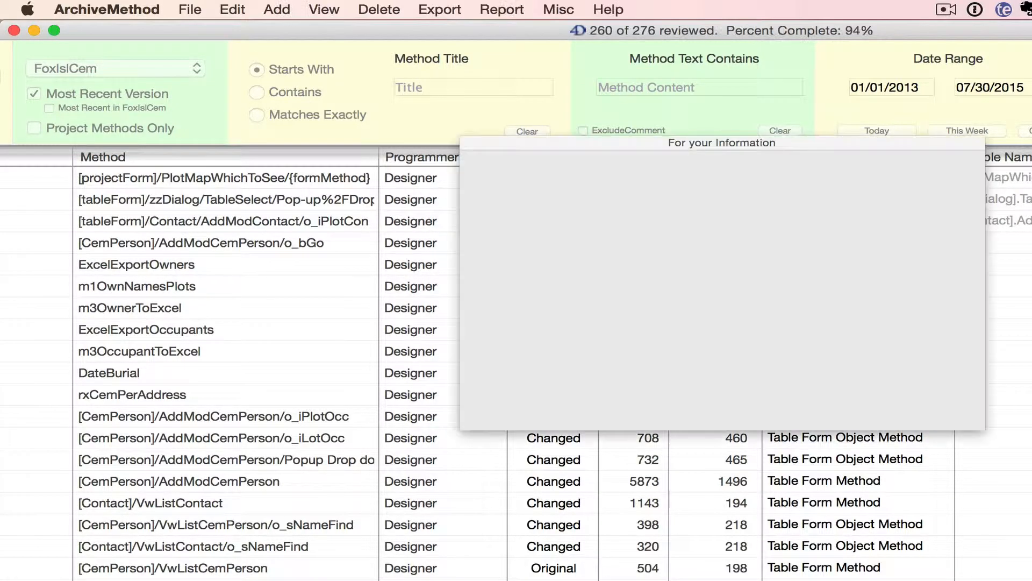
{"action": "key", "text": "Return"}
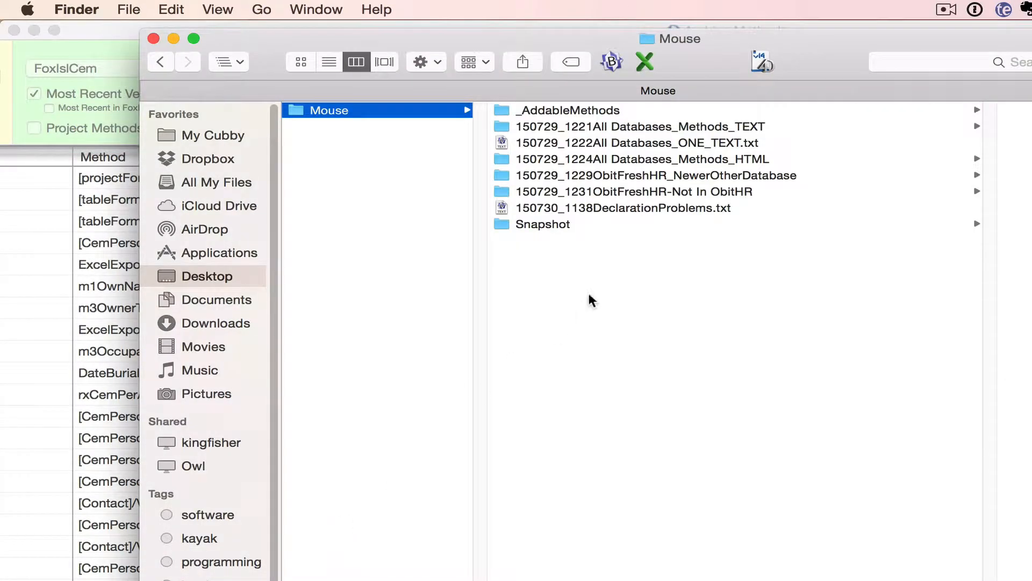
Step: Preview 150730_1138DeclarationProblems.txt from the Mouse folder in Finder, and close the preview
{"action": "left_click", "coordinate": [608, 208]}
{"action": "key", "text": "space"}
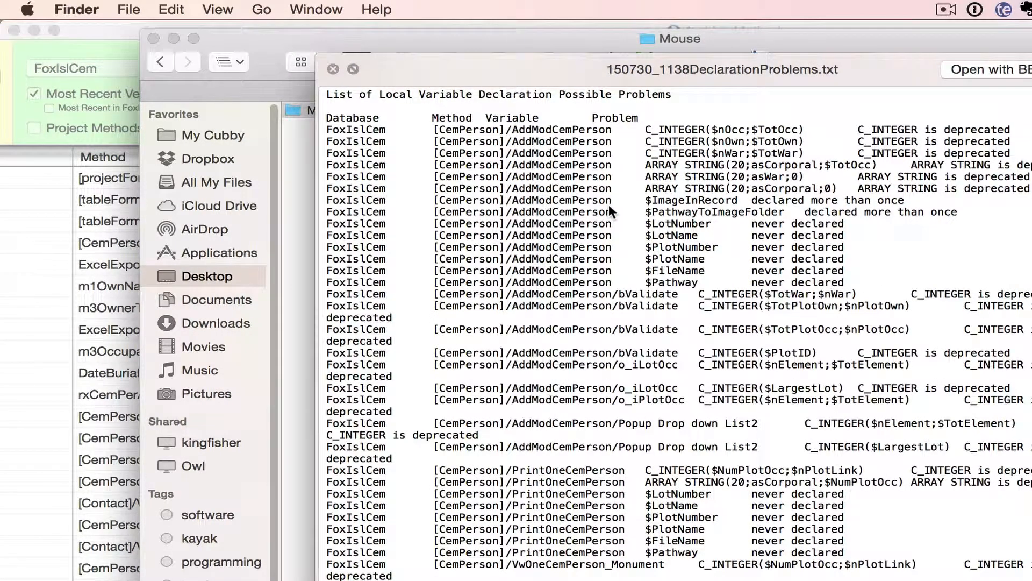
{"action": "left_click", "coordinate": [332, 69]}
Step: Open 150730_1138DeclarationProblems.txt in Excel and fit the Method and Variable columns to their contents
{"action": "left_click_drag", "start_coordinate": [499, 209], "coordinate": [643, 65]}
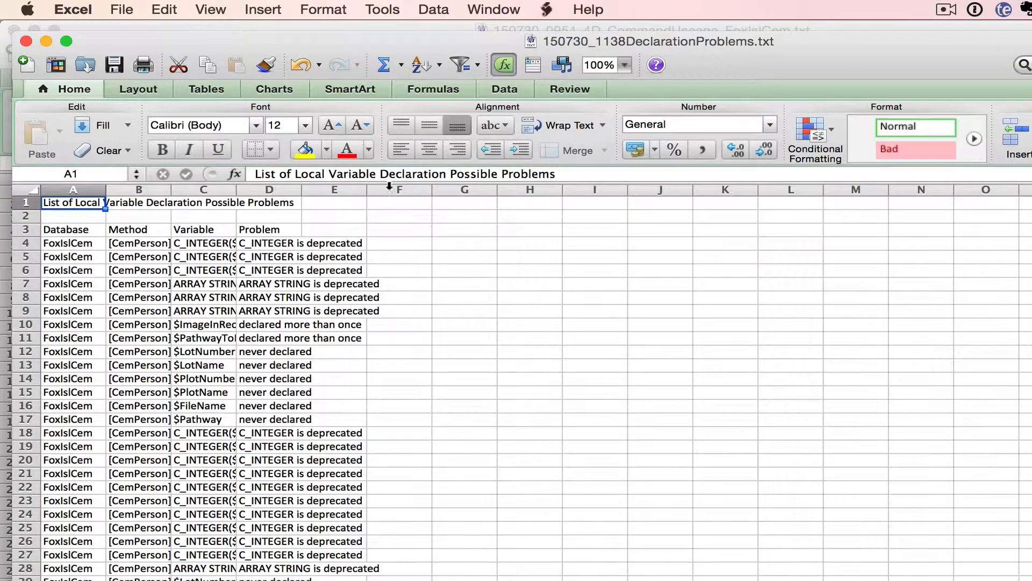
{"action": "double_click", "coordinate": [236, 191]}
{"action": "double_click", "coordinate": [171, 191]}
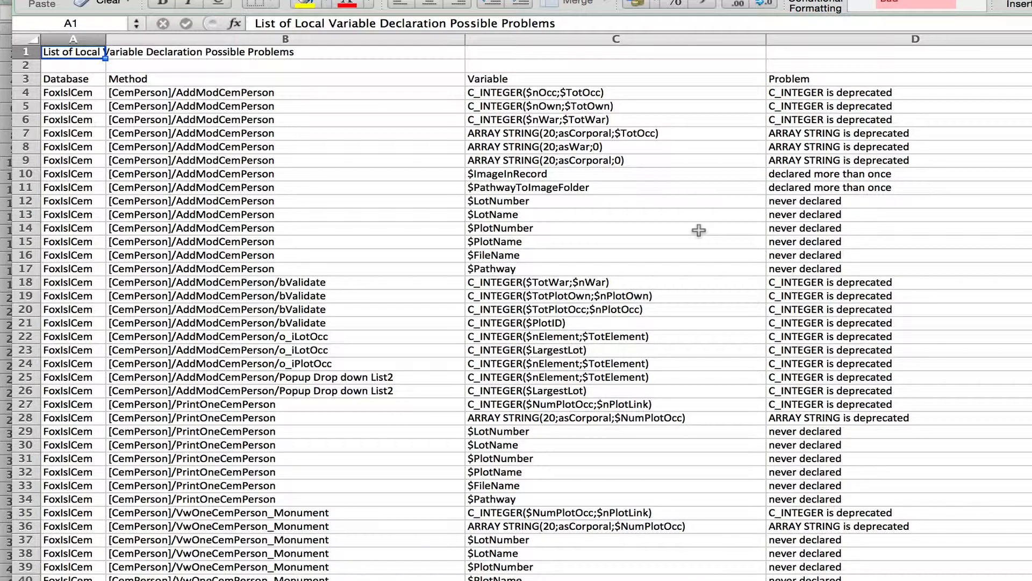
Step: Examine the variable declaration problems reported for each FoxIslCem method throughout the sheet
{"action": "scroll", "coordinate": [699, 231], "scroll_direction": "down", "scroll_amount": 3}
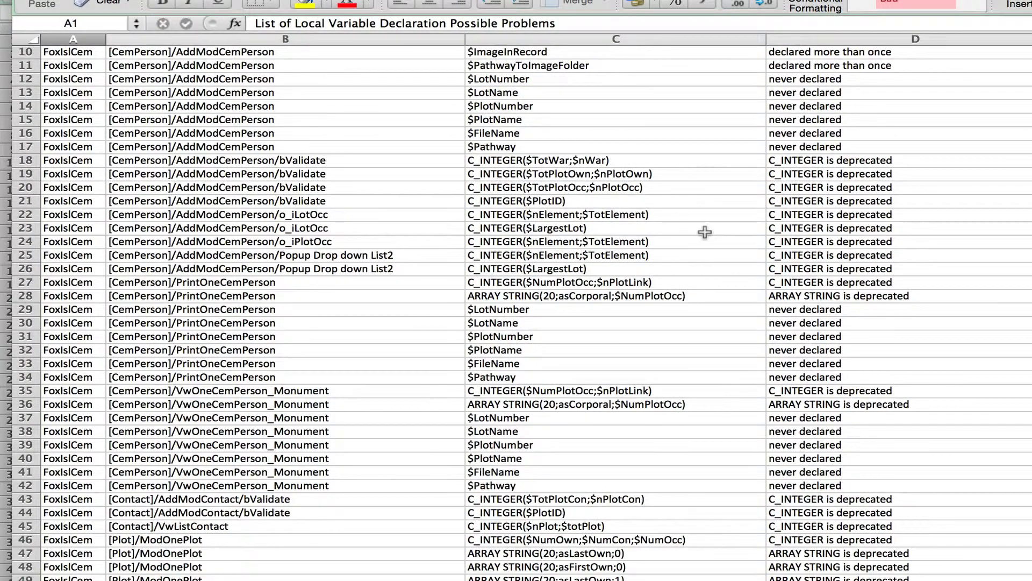
{"action": "scroll", "coordinate": [702, 230], "scroll_direction": "down", "scroll_amount": 2}
{"action": "scroll", "coordinate": [710, 231], "scroll_direction": "down", "scroll_amount": 10}
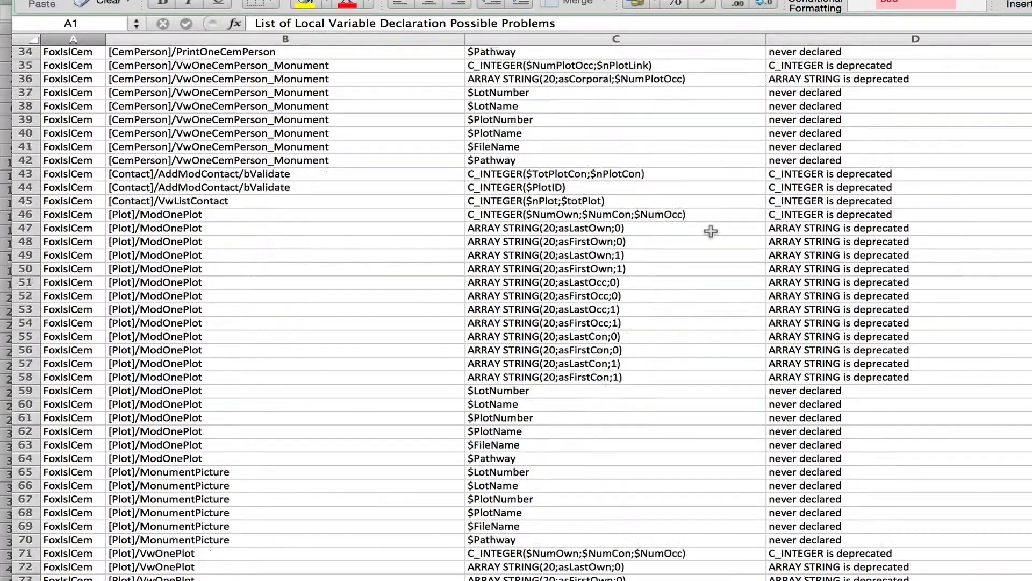
{"action": "scroll", "coordinate": [712, 232], "scroll_direction": "down", "scroll_amount": 4}
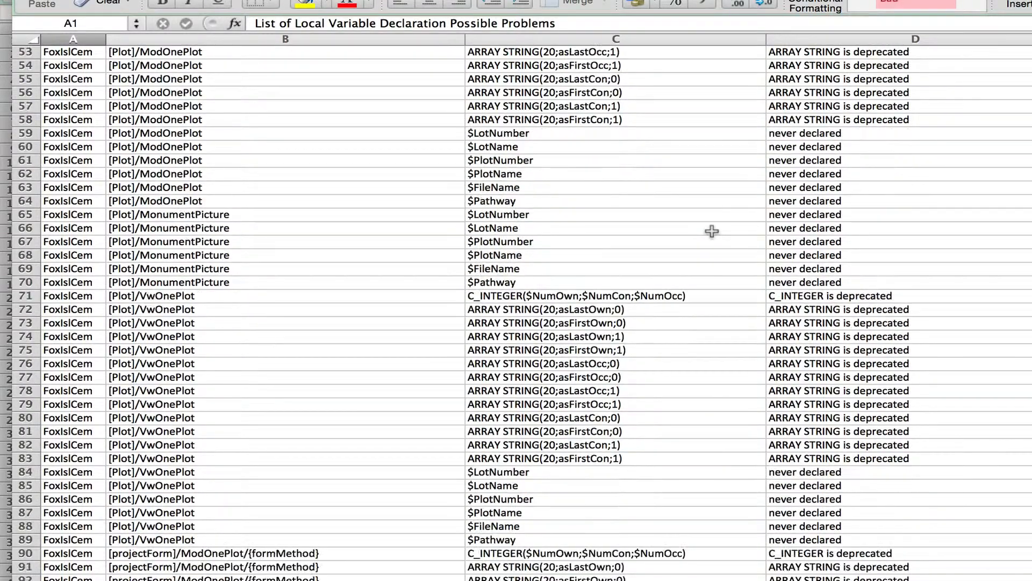
{"action": "scroll", "coordinate": [712, 231], "scroll_direction": "down", "scroll_amount": 20}
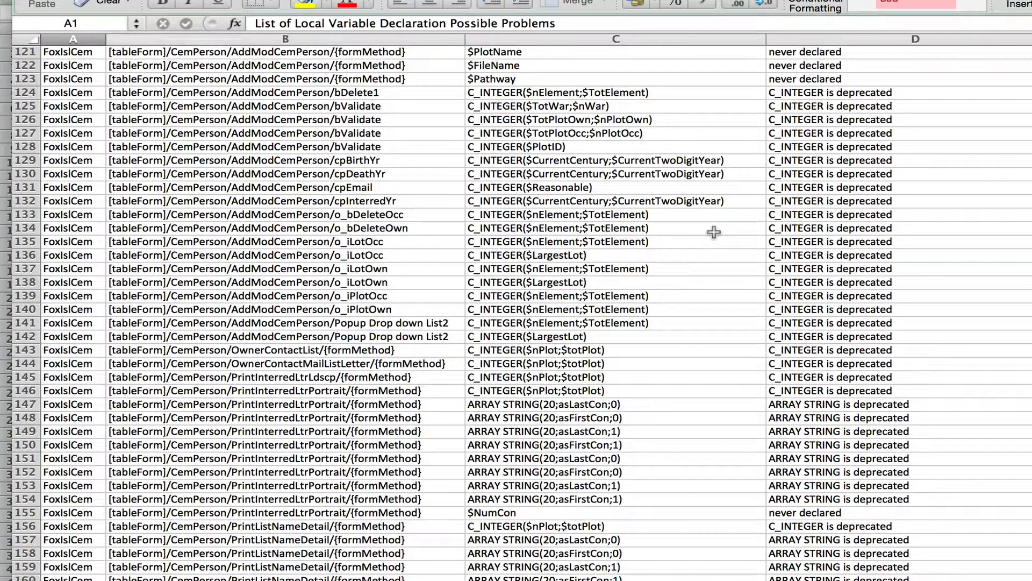
{"action": "scroll", "coordinate": [714, 232], "scroll_direction": "down", "scroll_amount": 16}
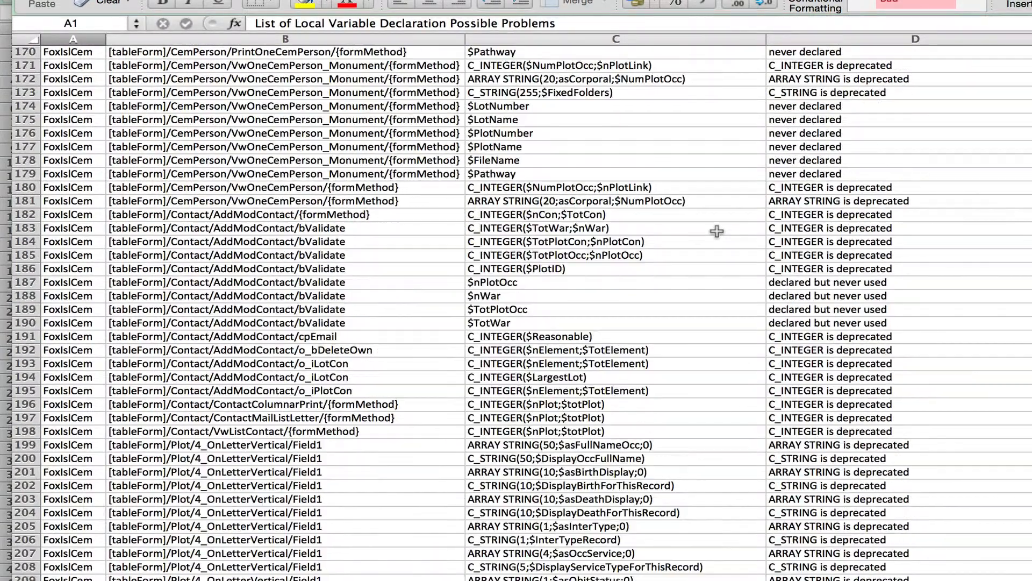
{"action": "scroll", "coordinate": [717, 231], "scroll_direction": "down", "scroll_amount": 20}
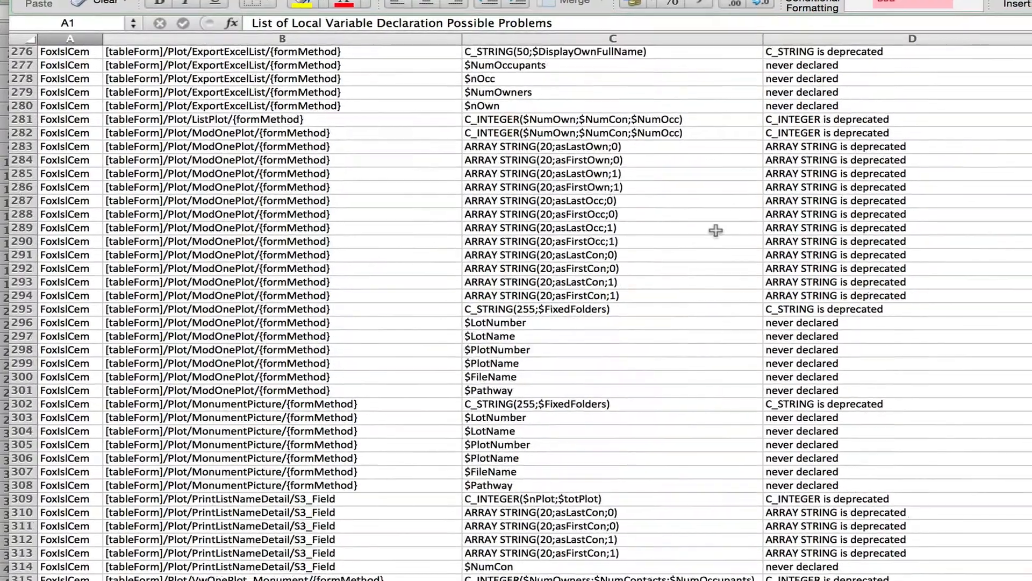
{"action": "scroll", "coordinate": [715, 230], "scroll_direction": "down", "scroll_amount": 20}
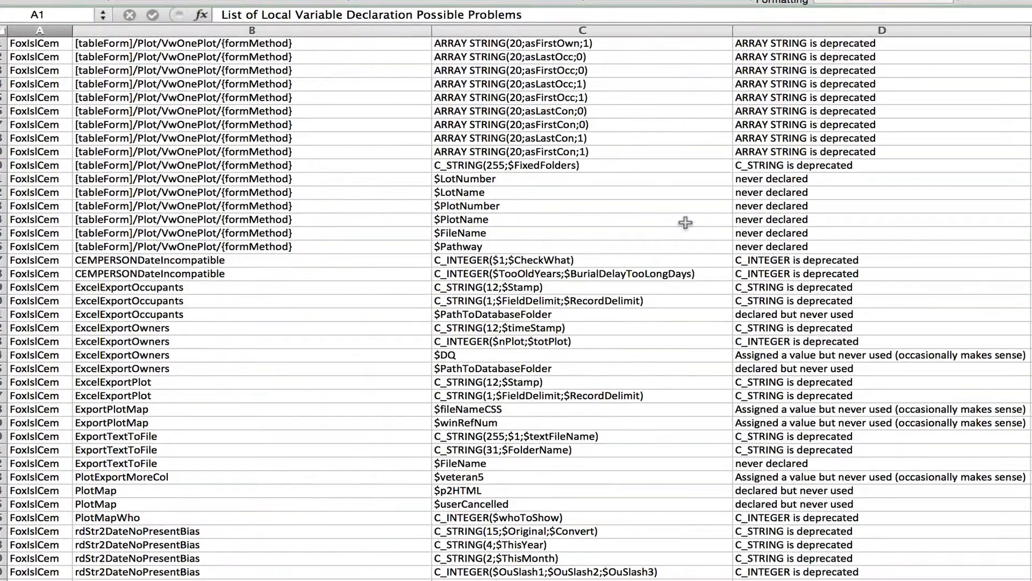
{"action": "scroll", "coordinate": [685, 223], "scroll_direction": "down", "scroll_amount": 17}
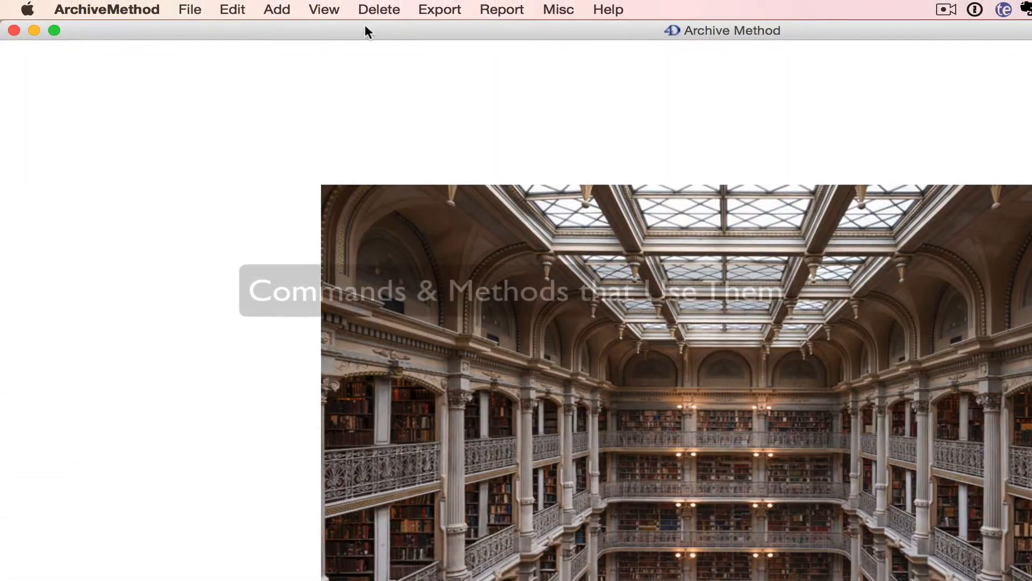
Step: In ArchiveMethod, generate the Commands & Methods that Use Them report for the FoxIslCem database
{"action": "left_click", "coordinate": [509, 9]}
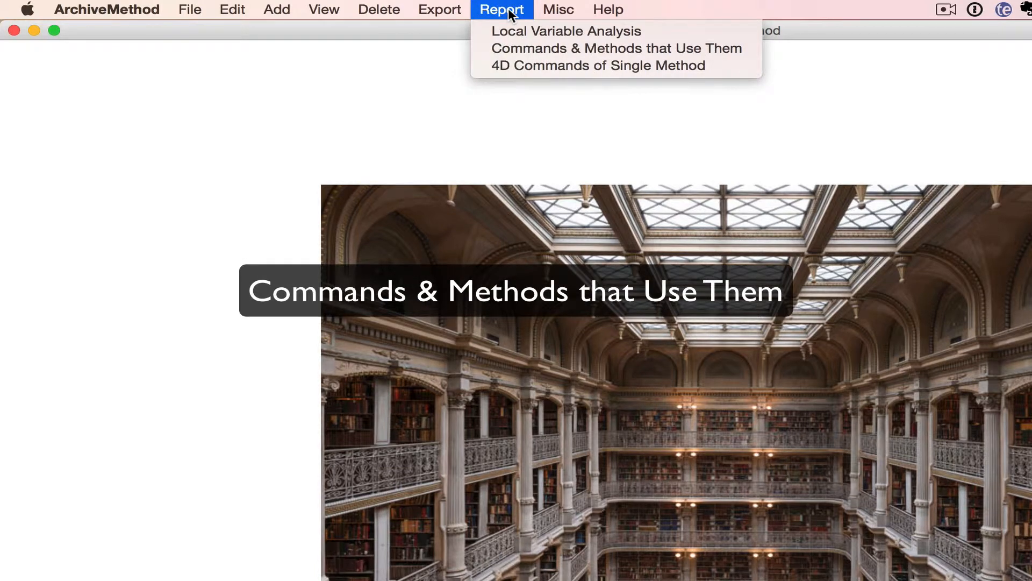
{"action": "left_click", "coordinate": [509, 48]}
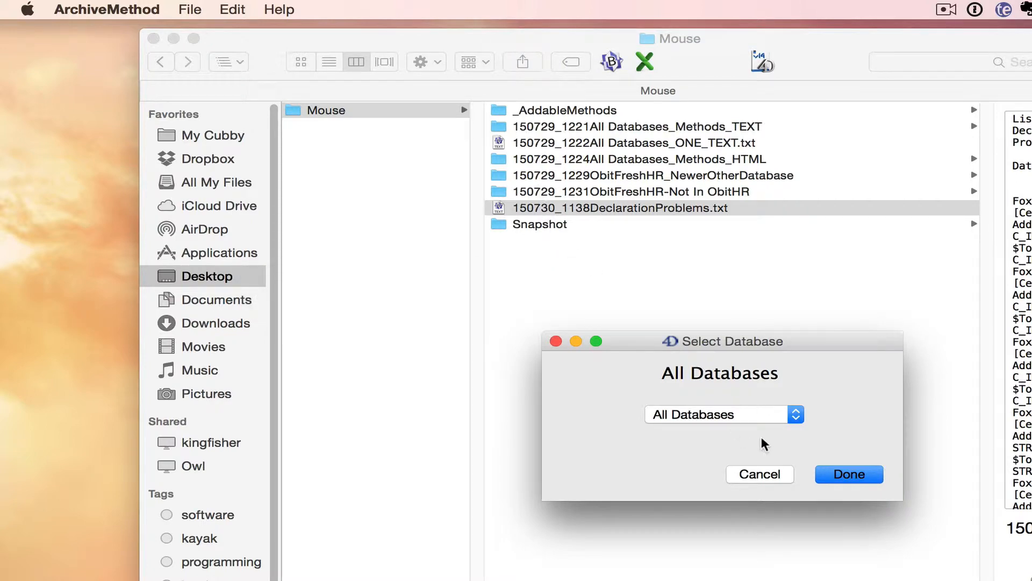
{"action": "left_click", "coordinate": [793, 416]}
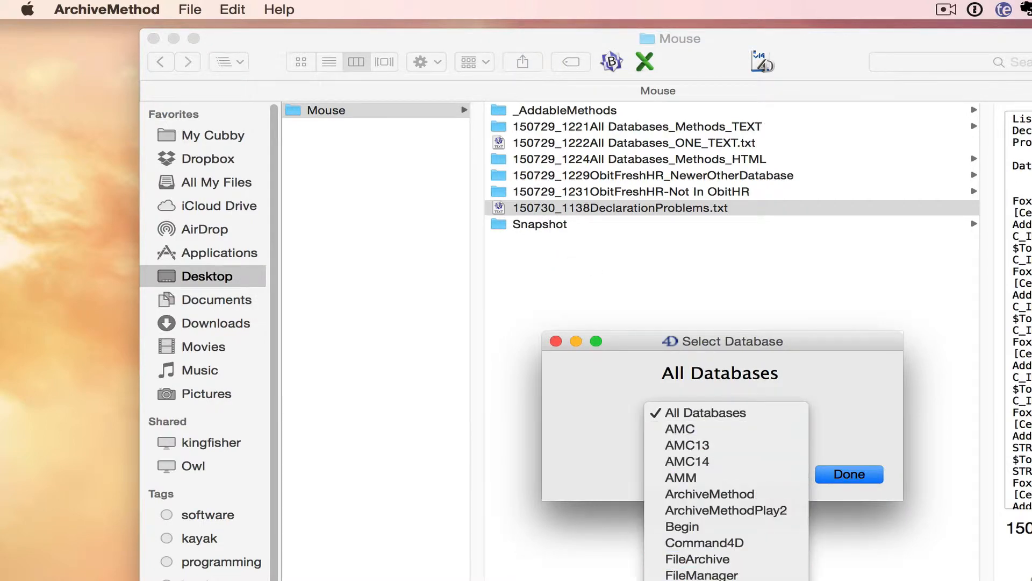
{"action": "left_click", "coordinate": [785, 559]}
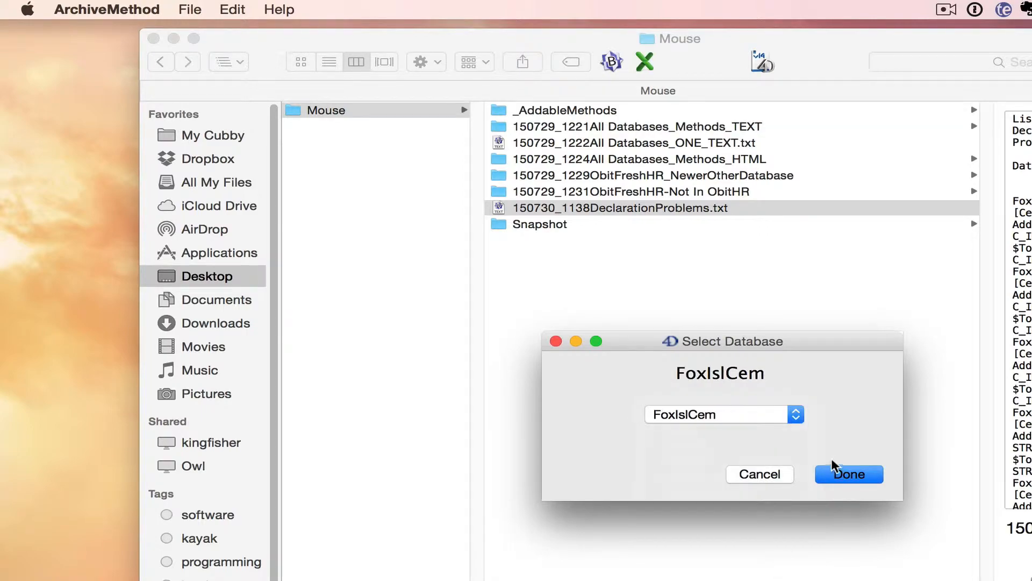
{"action": "left_click", "coordinate": [839, 475]}
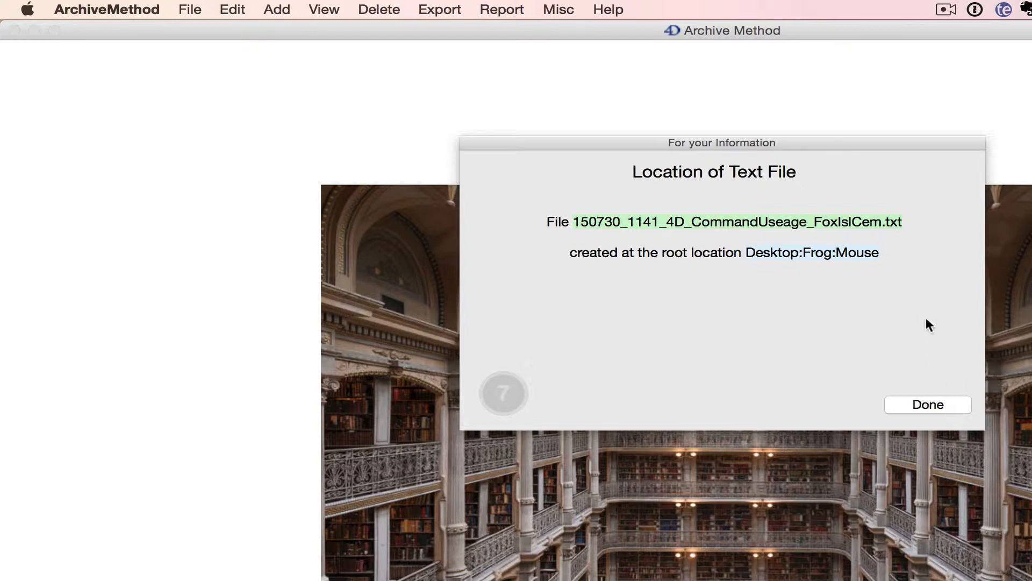
{"action": "left_click", "coordinate": [926, 404]}
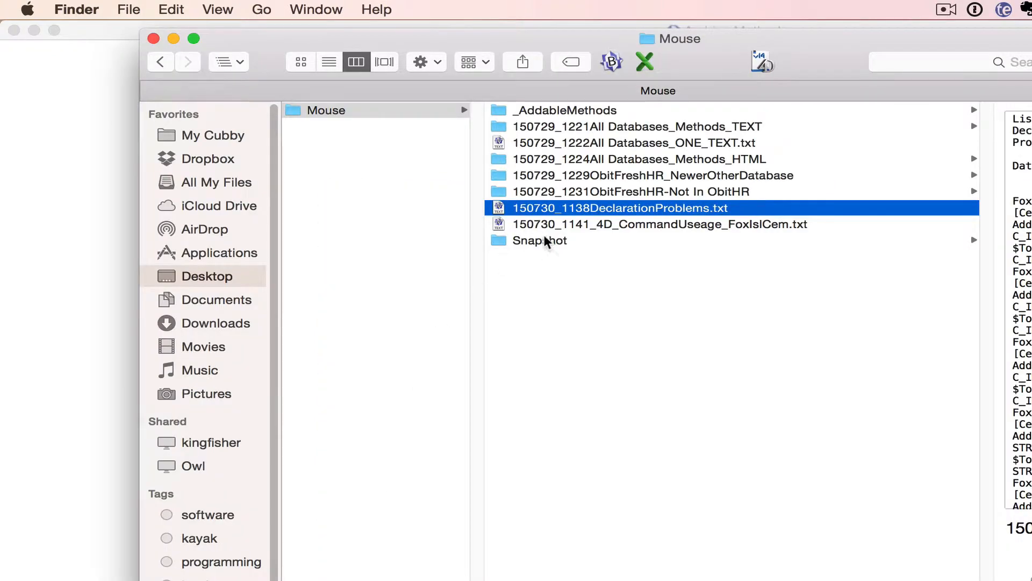
Step: Preview 150730_1141_4D_CommandUseage_FoxIslCem.txt in Finder, and close the preview
{"action": "left_click", "coordinate": [556, 225]}
{"action": "key", "text": "space"}
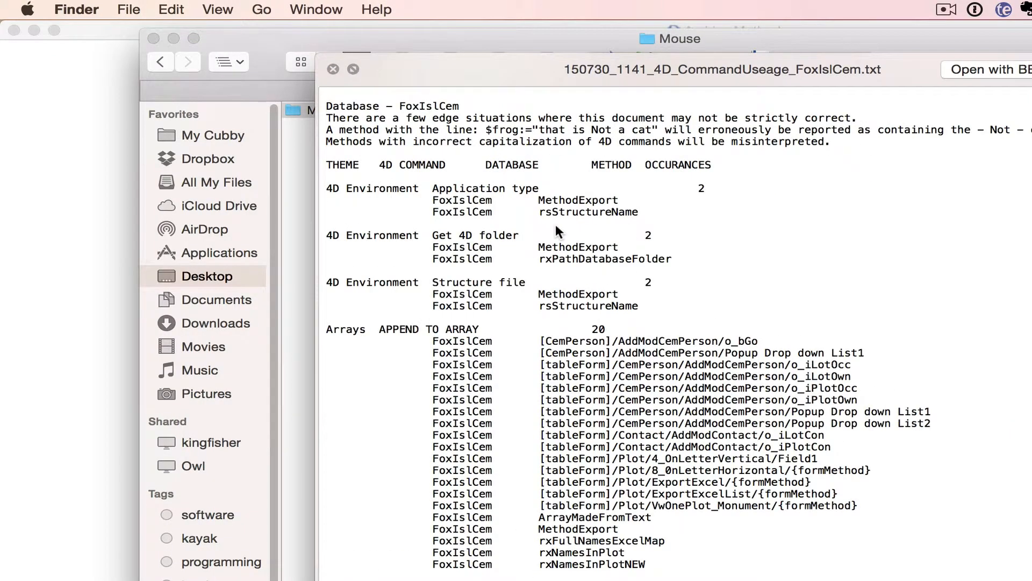
{"action": "left_click", "coordinate": [274, 69]}
Step: Open the FoxIslCem command usage file in Excel, fit the 4D Command, Database and Method columns to their contents, and review the listed commands
{"action": "left_click_drag", "start_coordinate": [490, 211], "coordinate": [648, 59]}
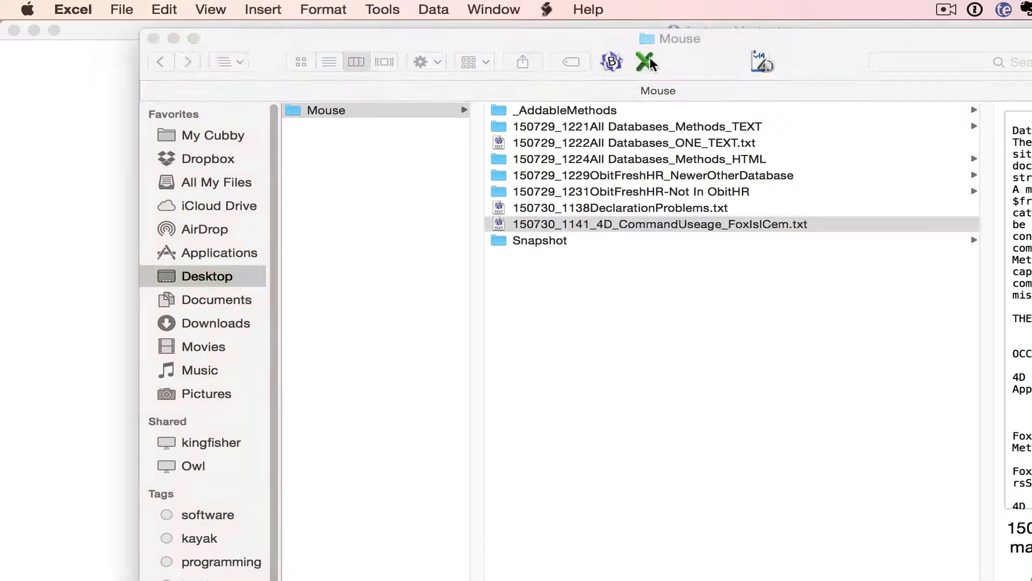
{"action": "double_click", "coordinate": [289, 182]}
{"action": "double_click", "coordinate": [224, 179]}
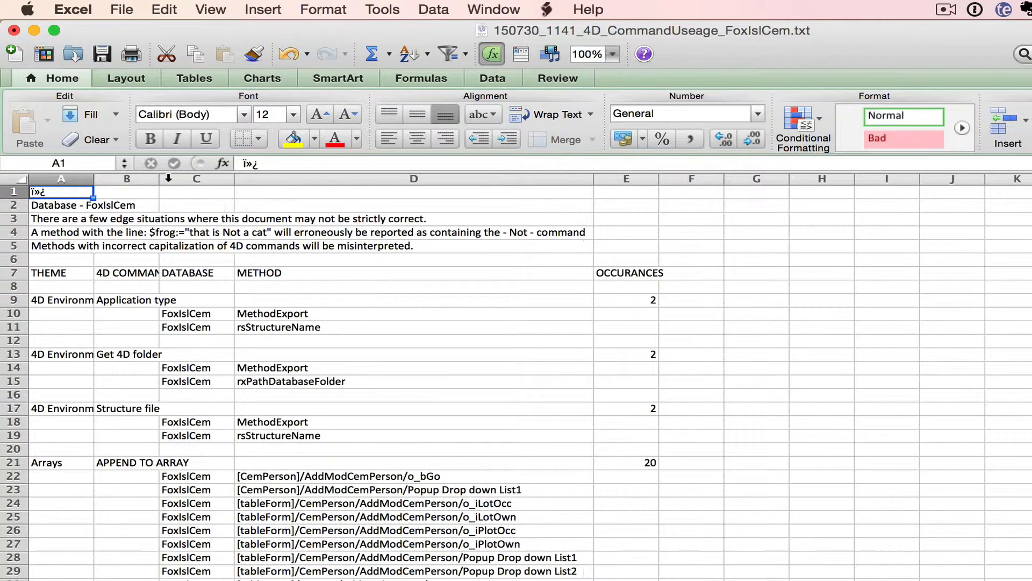
{"action": "double_click", "coordinate": [159, 180]}
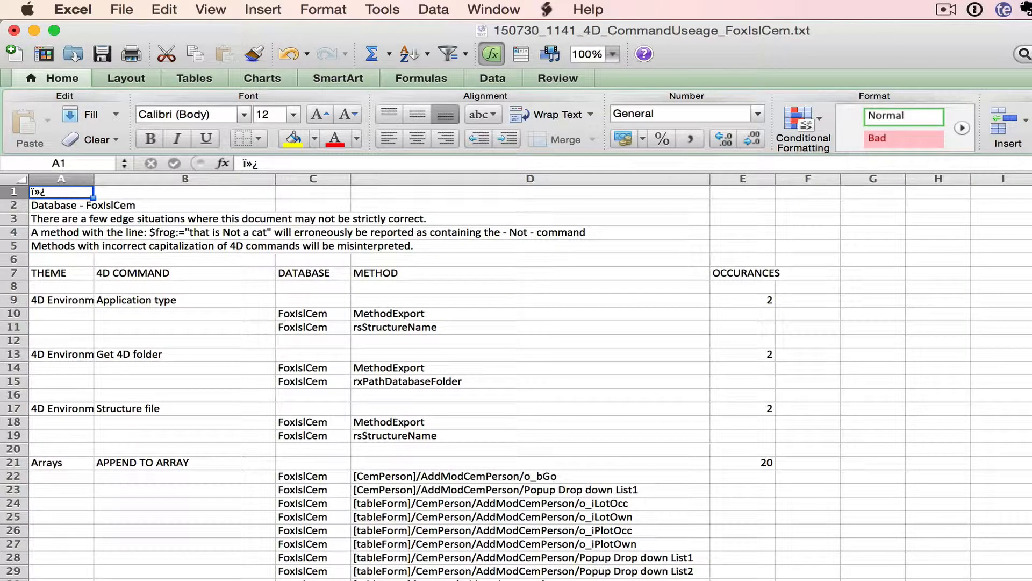
{"action": "scroll", "coordinate": [516, 377], "scroll_direction": "down", "scroll_amount": 20}
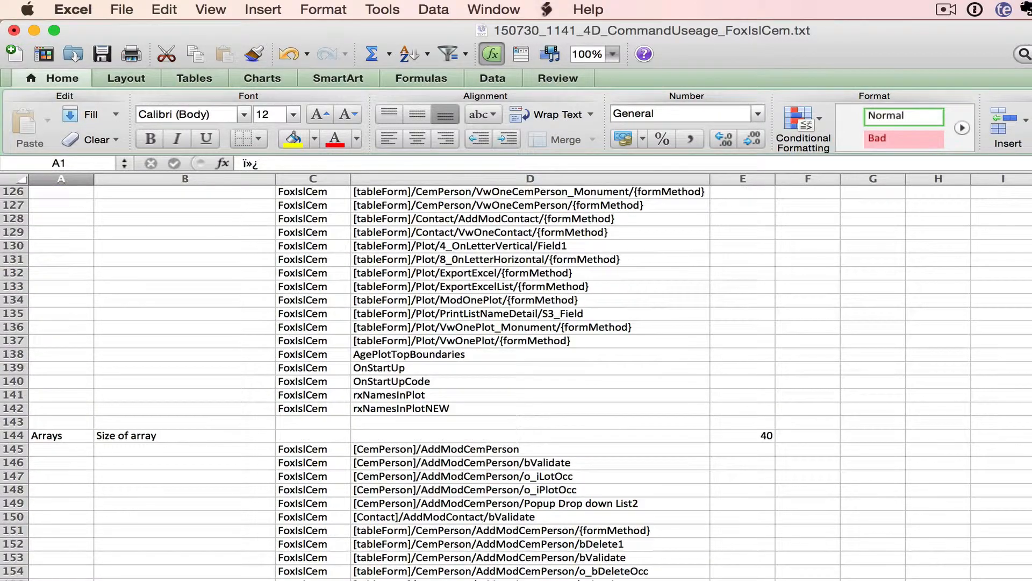
{"action": "scroll", "coordinate": [516, 376], "scroll_direction": "down", "scroll_amount": 20}
{"action": "scroll", "coordinate": [517, 376], "scroll_direction": "up", "scroll_amount": 15}
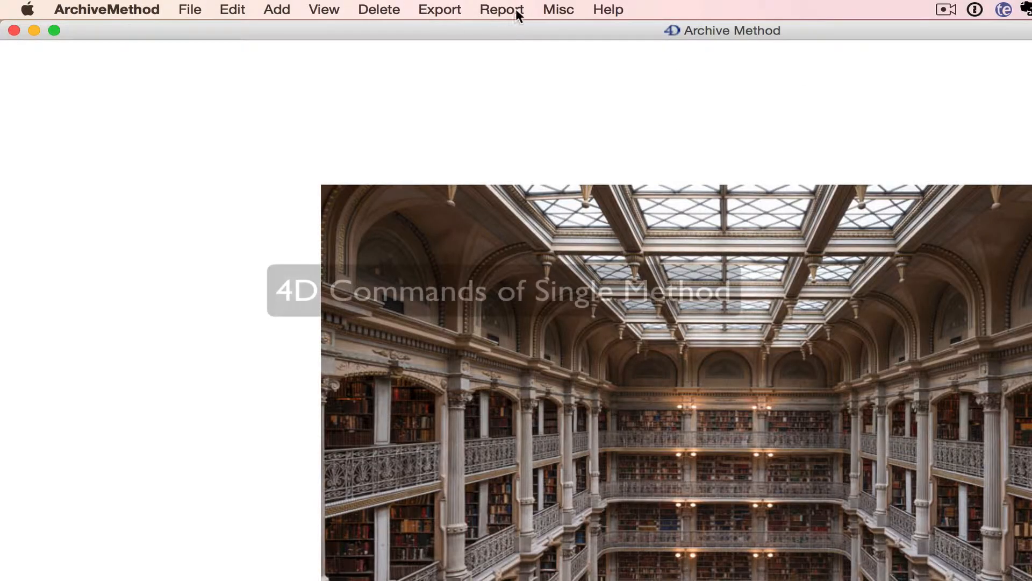
Step: In ArchiveMethod, start the 4D Commands of Single Method report and limit the list to the most recent method versions
{"action": "left_click", "coordinate": [515, 11]}
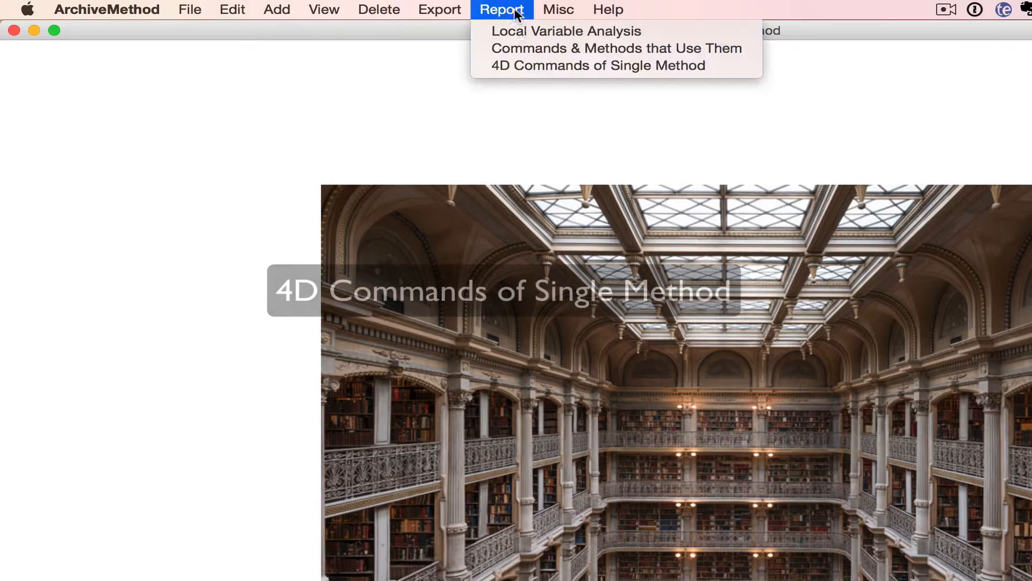
{"action": "left_click", "coordinate": [520, 65]}
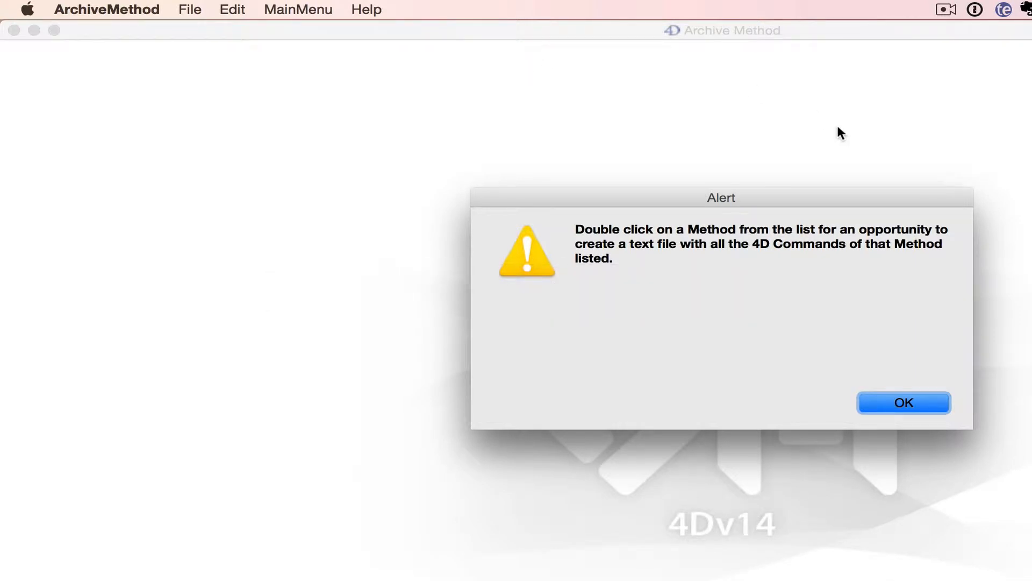
{"action": "left_click", "coordinate": [882, 405]}
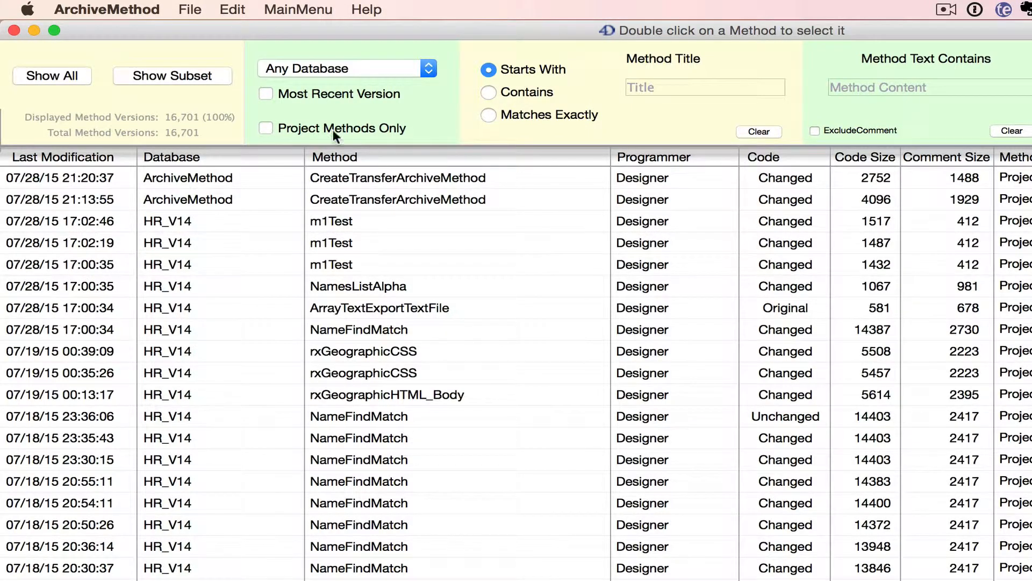
{"action": "left_click", "coordinate": [335, 96]}
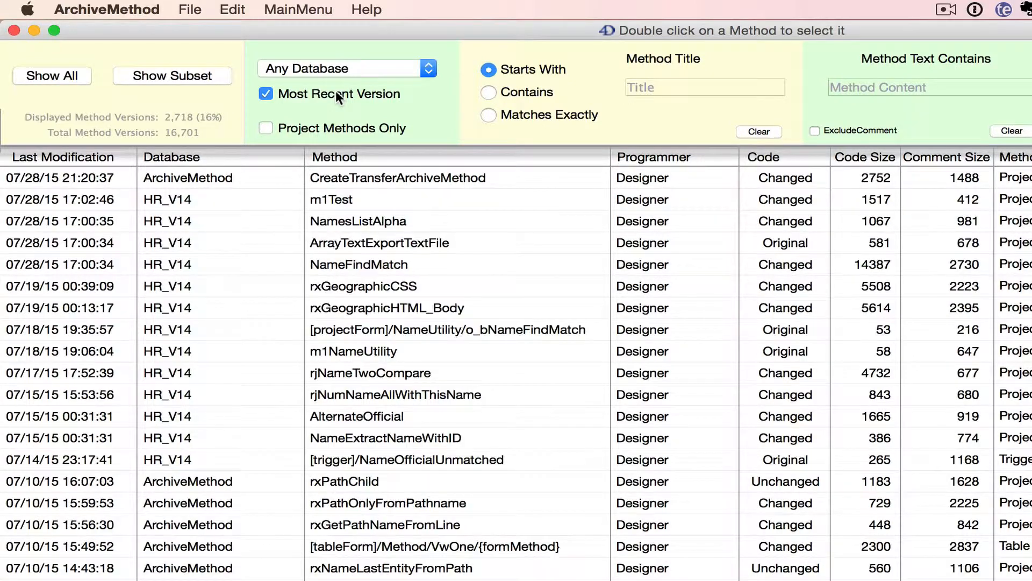
Step: Open the HR_V14 method NameFindMatch, widen its comment pane, and export its 4D commands list
{"action": "double_click", "coordinate": [429, 259]}
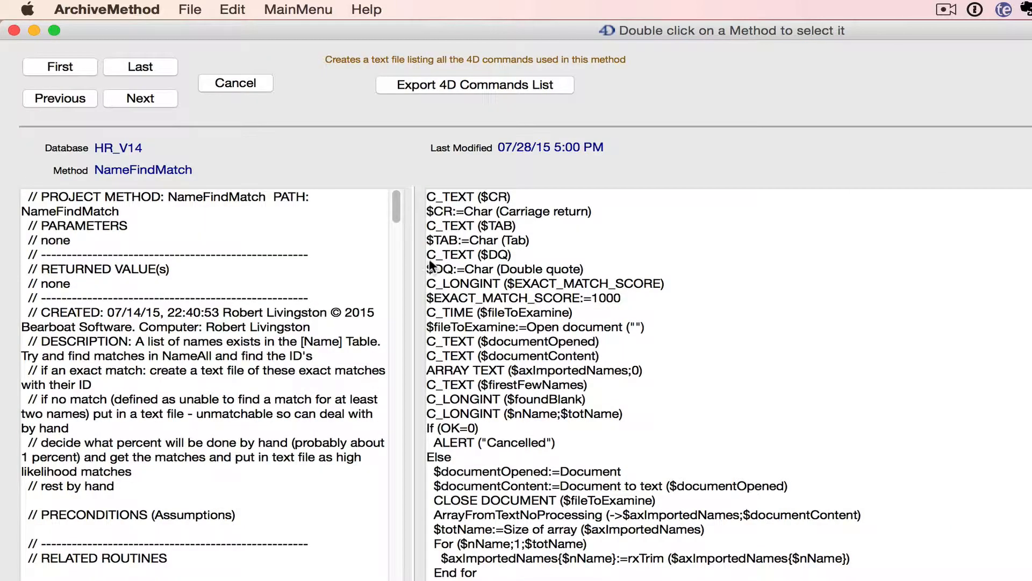
{"action": "left_click_drag", "start_coordinate": [419, 269], "coordinate": [540, 268]}
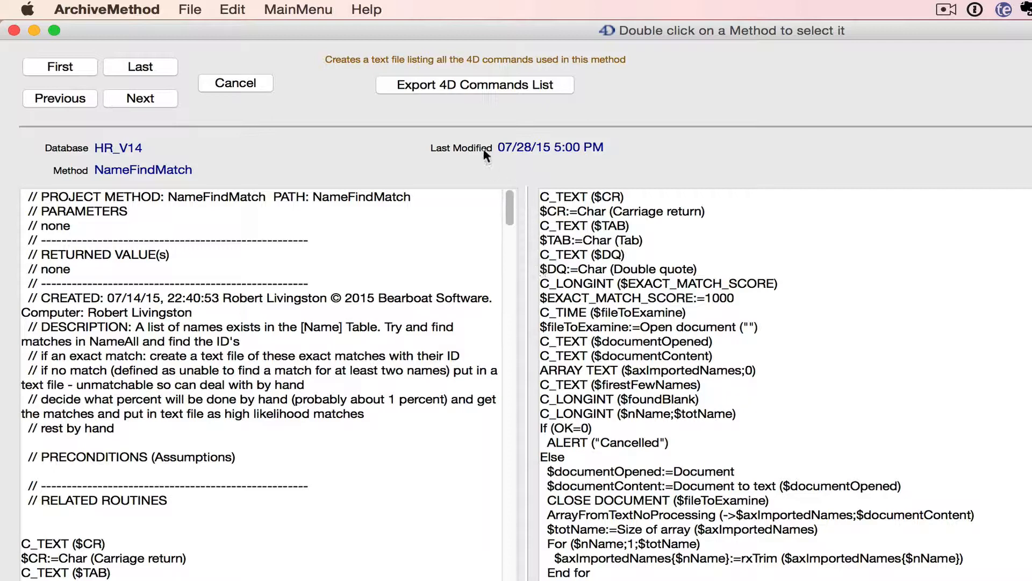
{"action": "left_click", "coordinate": [469, 85]}
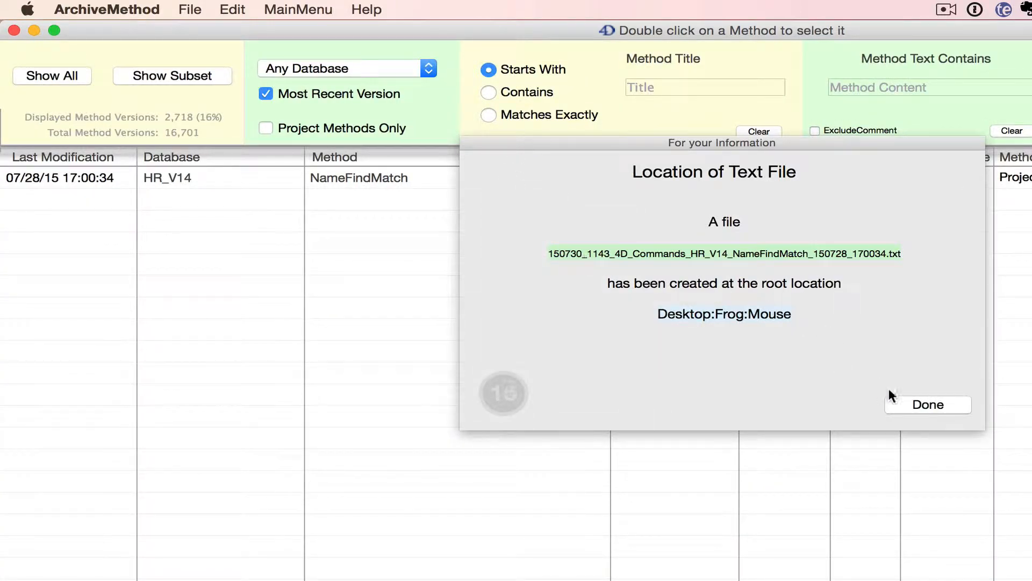
Step: Preview 150730_1143_4D_Commands_HR_V14_NameFindMatch_150728_170034.txt in Finder and examine its commands grouped by theme
{"action": "left_click", "coordinate": [431, 580]}
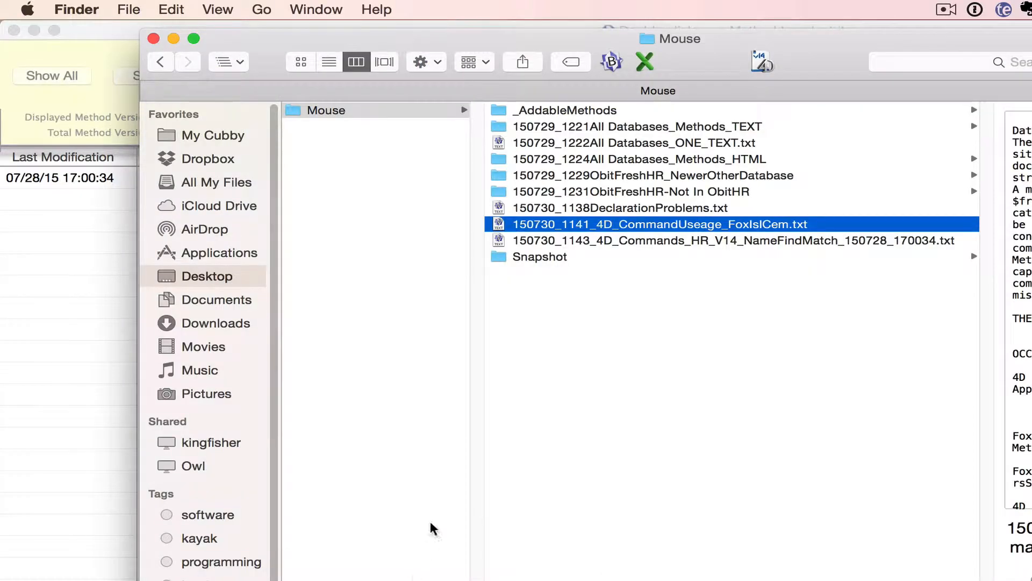
{"action": "left_click", "coordinate": [738, 242]}
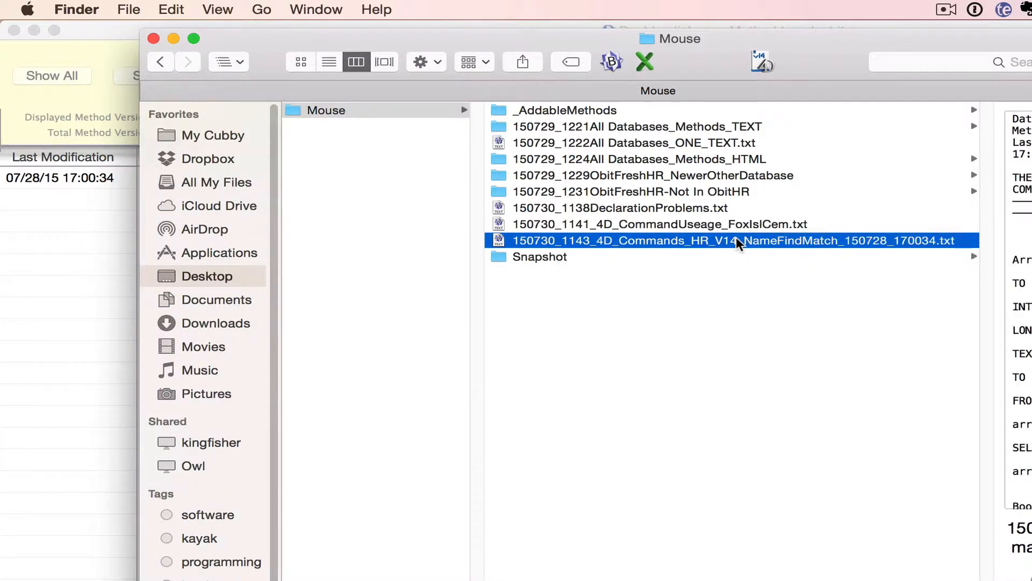
{"action": "key", "text": "space"}
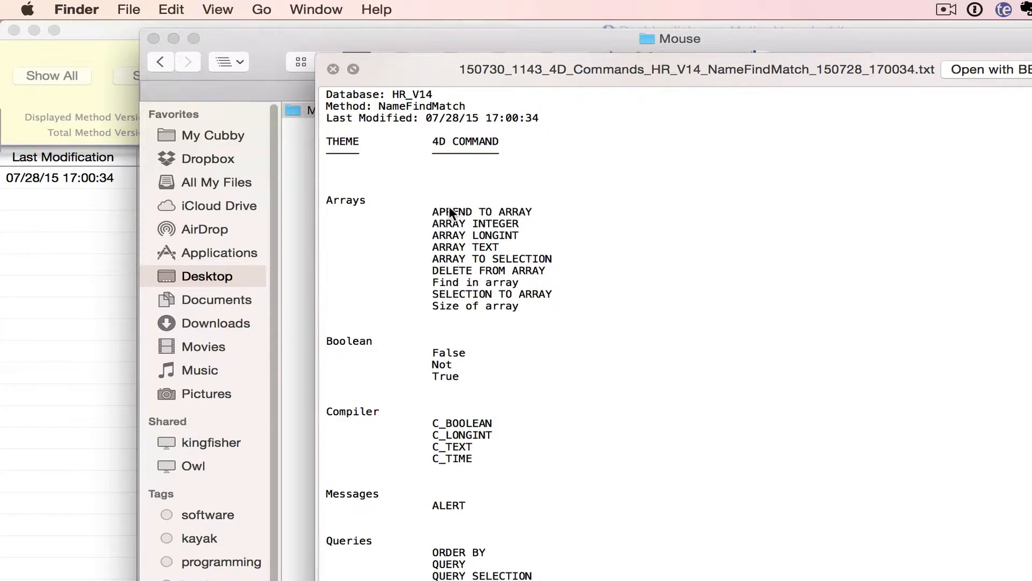
{"action": "scroll", "coordinate": [442, 334], "scroll_direction": "down", "scroll_amount": 5}
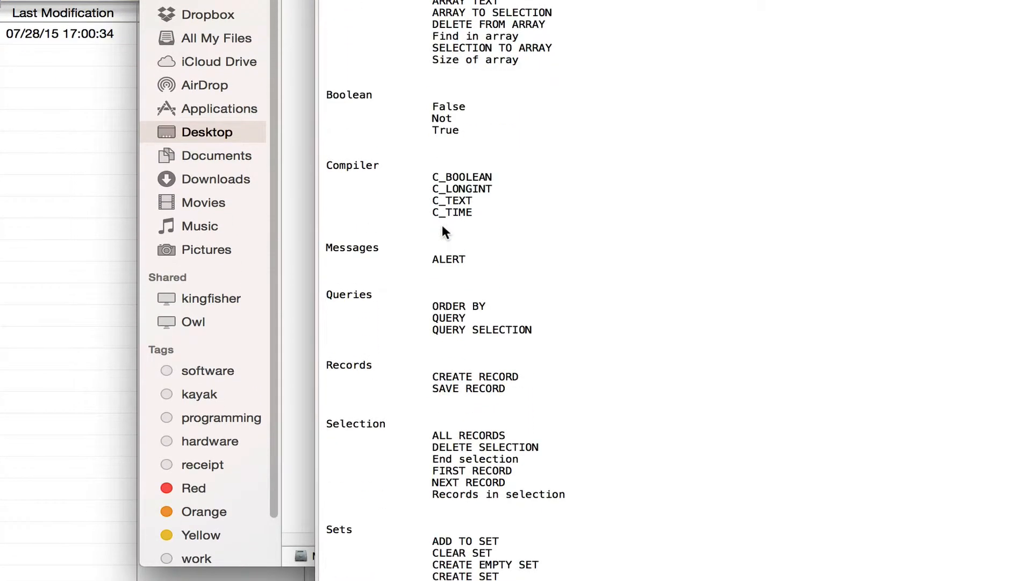